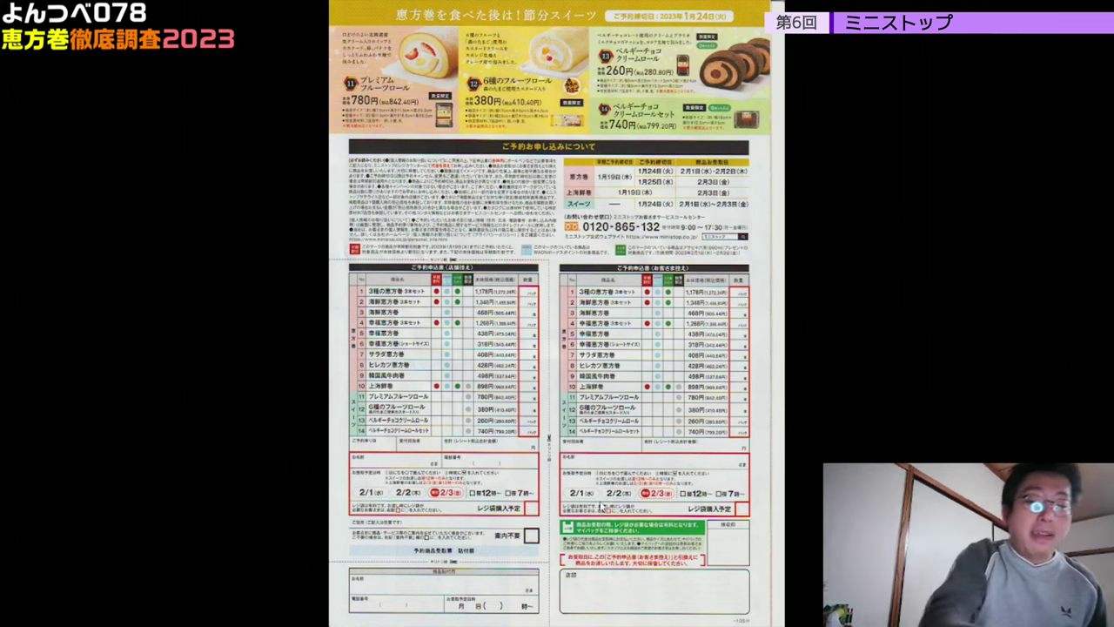
Leave the full-screen flyer photo, switch to the 恵方巻2023 spreadsheet in Google Sheets and open its MS sheet.
key(Escape)
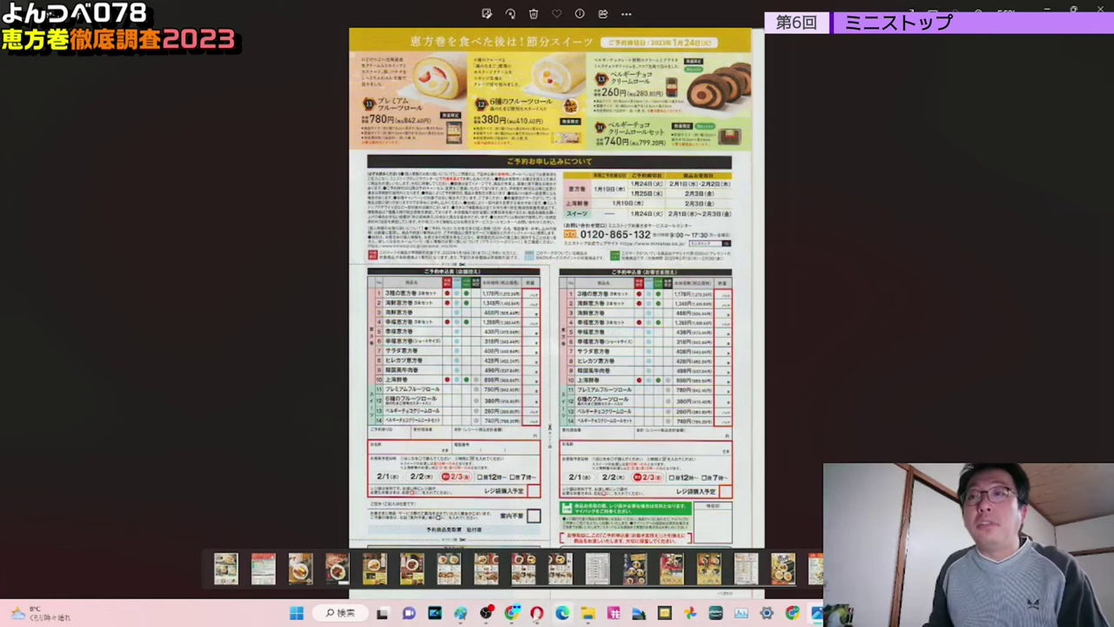
mouse_move(498, 618)
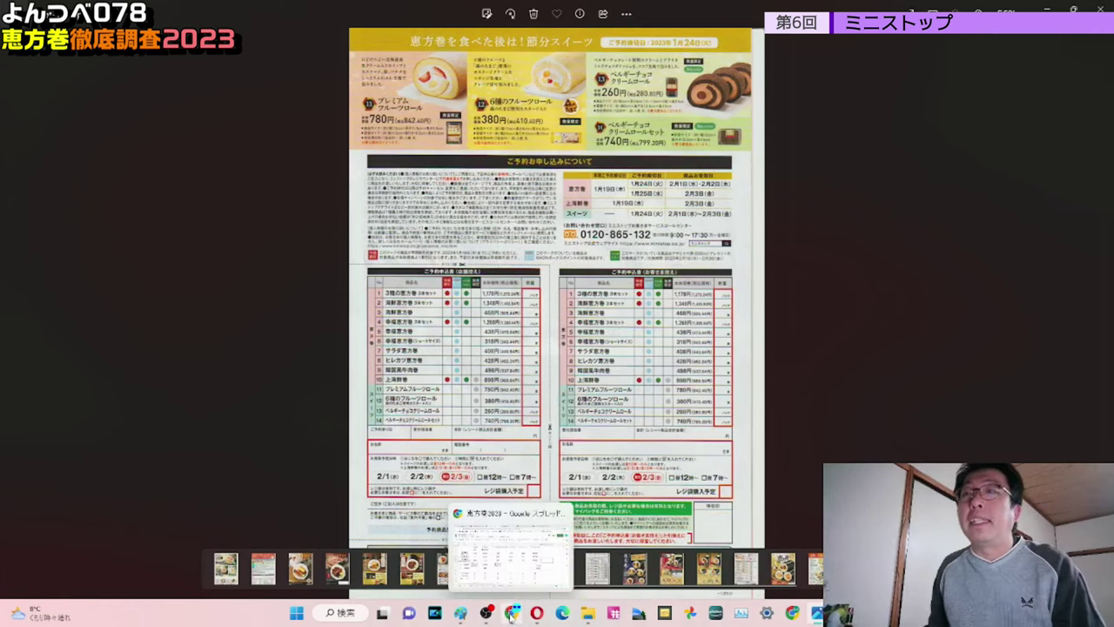
click(512, 615)
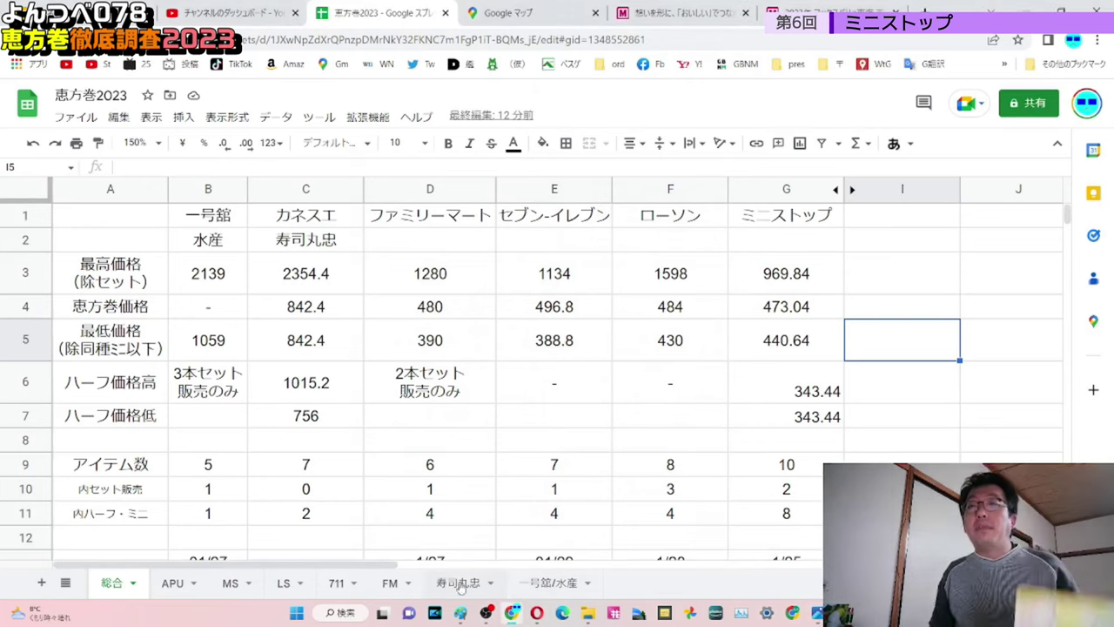
click(230, 582)
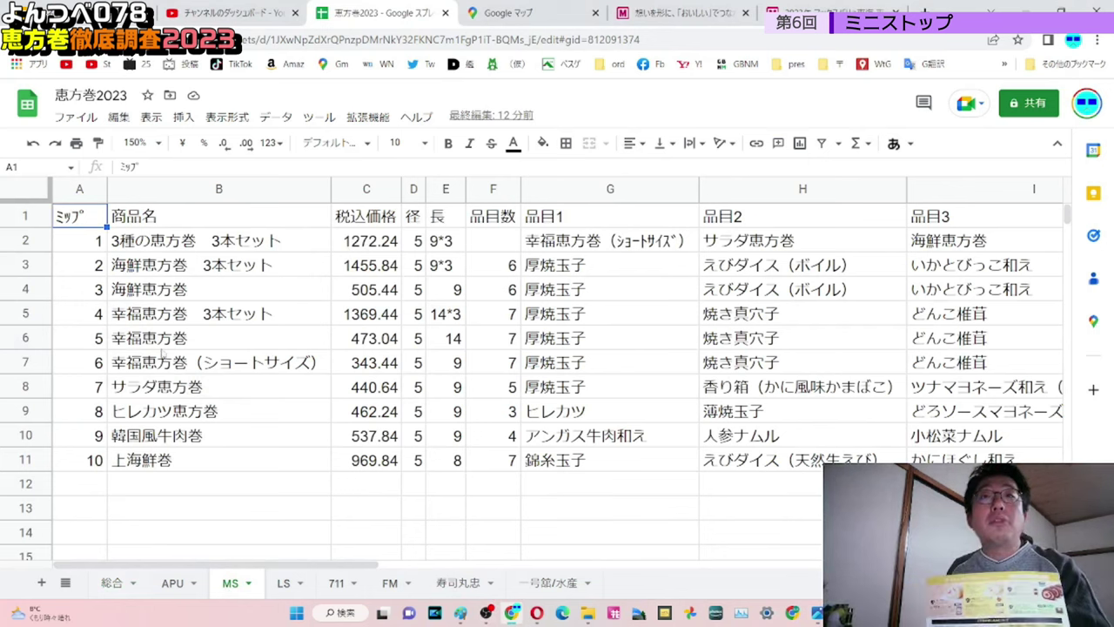
Examine the MS product list and its ingredients, from the three-roll sets in rows 2 and 3 down to 上海鮮巻.
drag(26, 242, 26, 266)
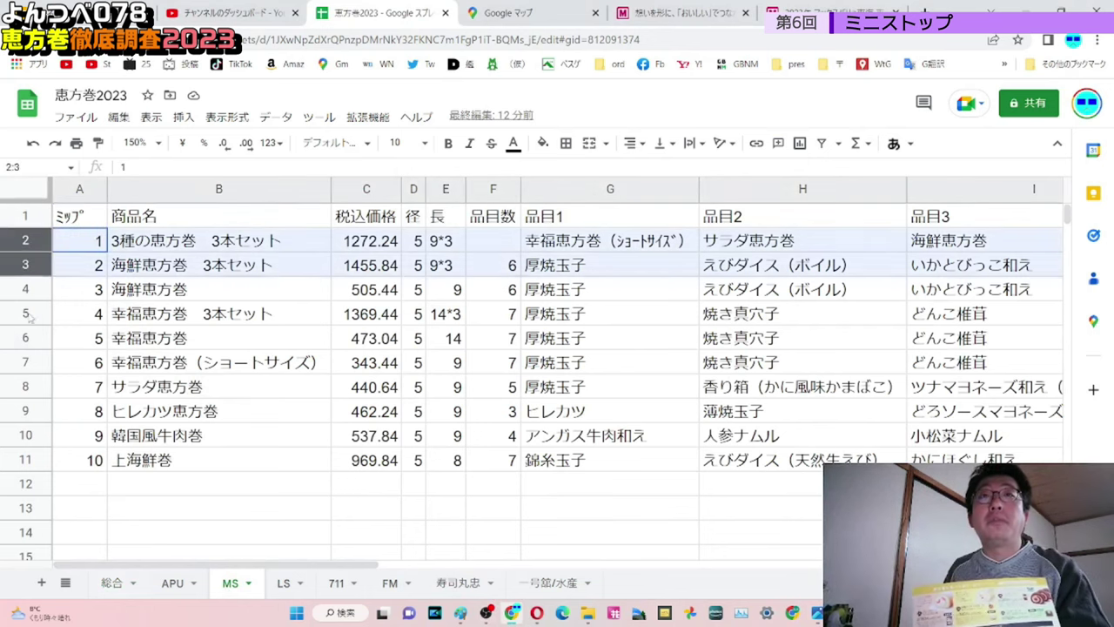
click(741, 490)
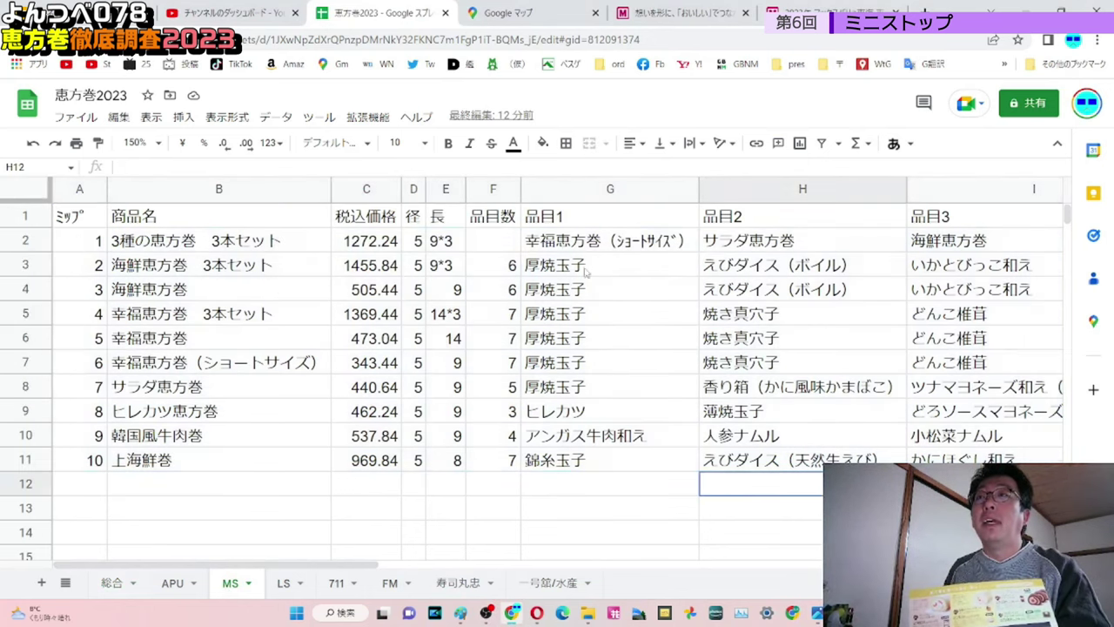
click(781, 319)
key(Right)
key(Right)
key(Right)
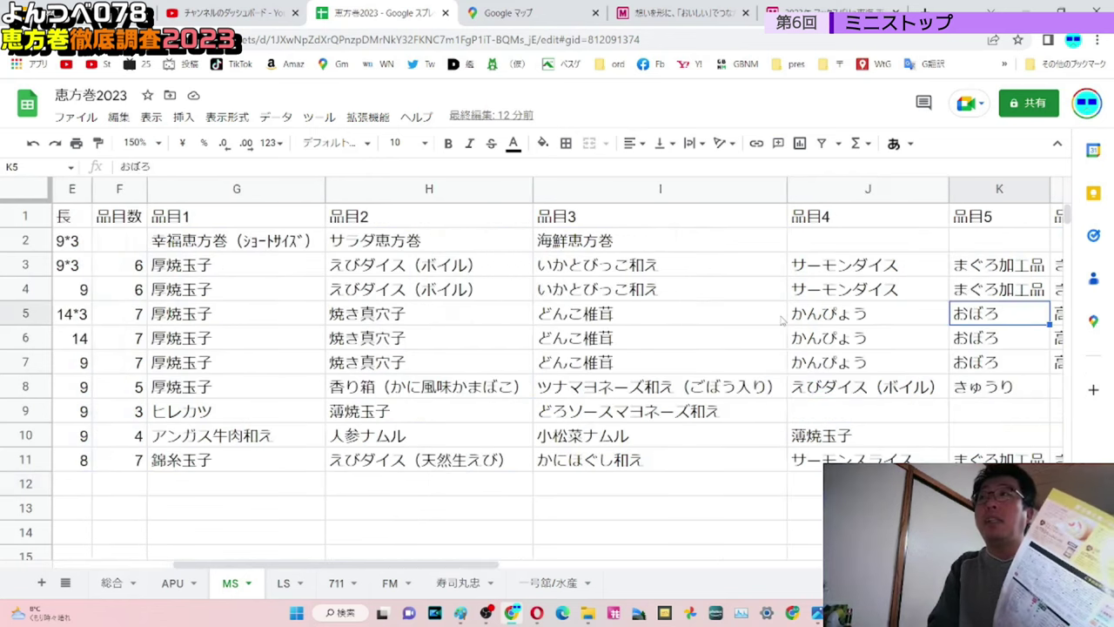
key(Down)
key(Down)
key(Left)
key(Left)
key(Home)
key(Down)
key(Right)
key(Down)
key(Down)
key(Down)
key(Down)
key(Up)
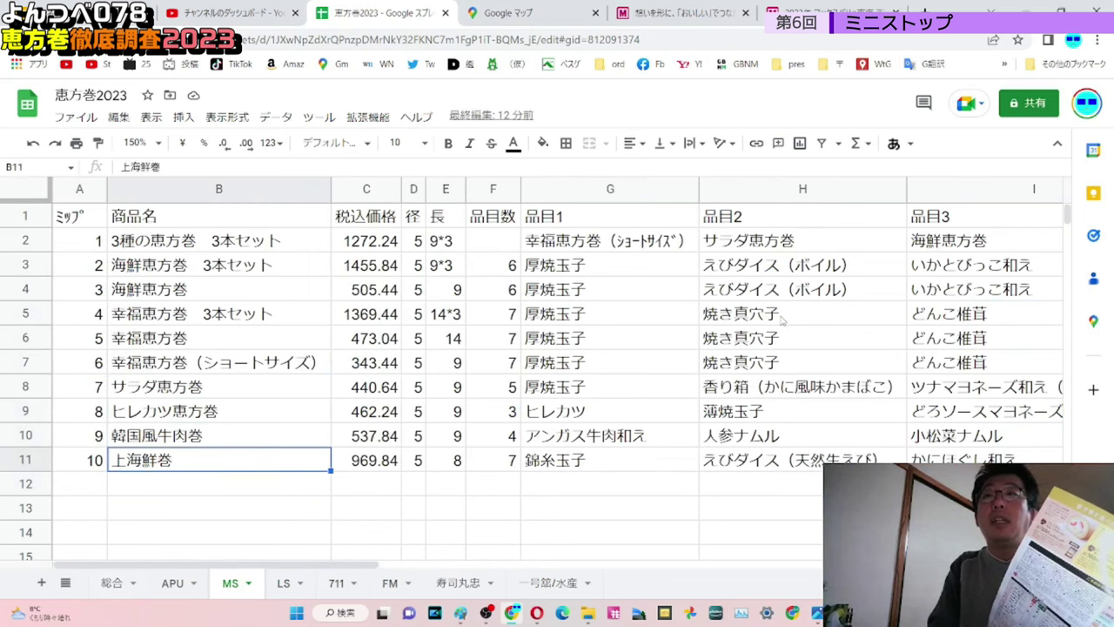
Read through the ingredients of 上海鮮巻 in row 11, across columns 品目1 to 品目7.
key(Right)
key(Right)
key(Right)
key(Right)
key(Right)
key(Right)
key(Right)
key(Right)
key(Right)
key(Right)
key(Right)
key(Right)
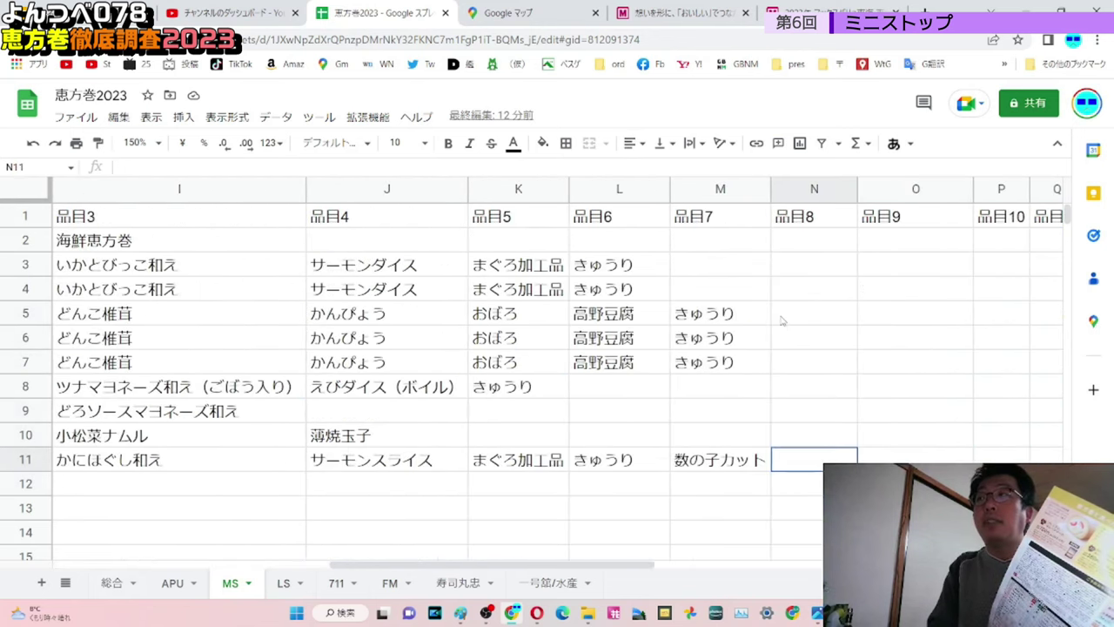
key(Left)
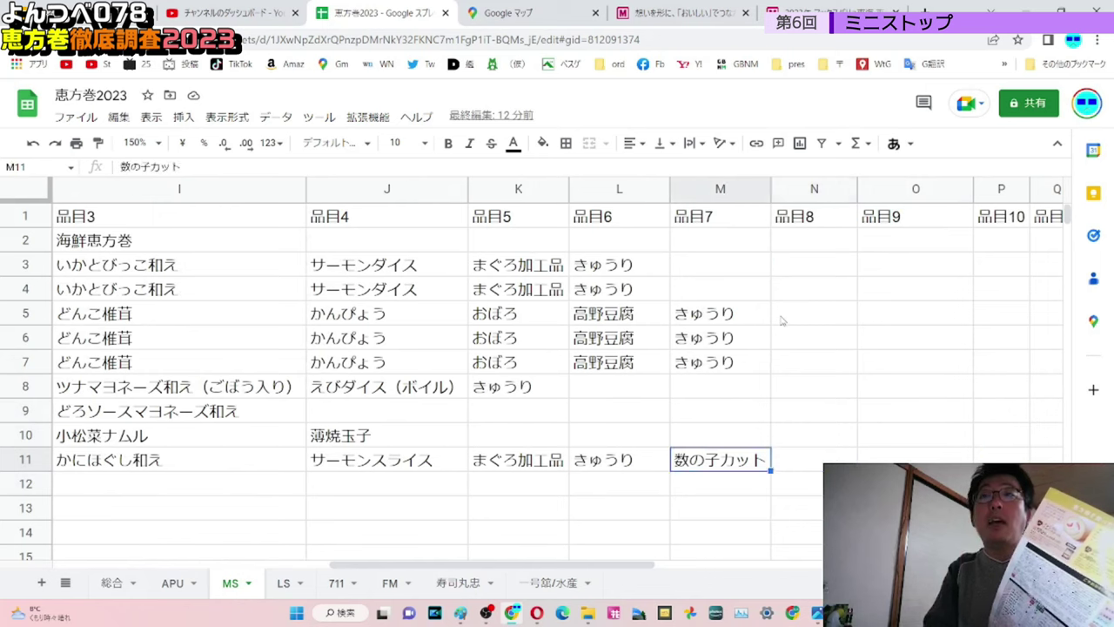
key(Left)
key(Left)
key(Left)
key(Left)
key(Left)
key(Left)
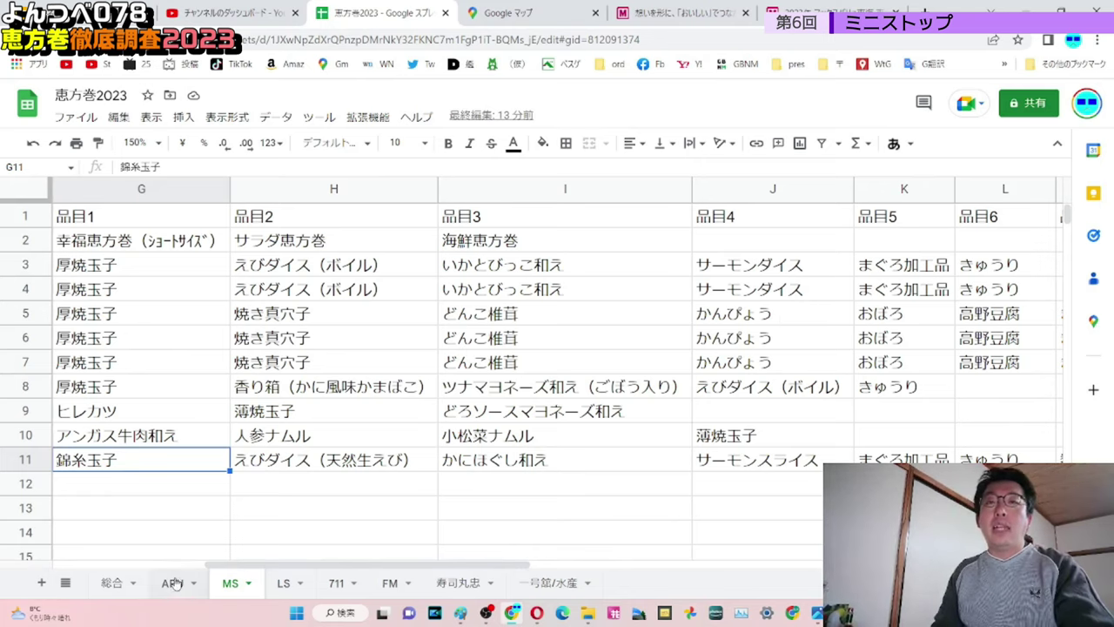
Open the 総合 sheet and review the ミニストップ highest, regular and lowest prices in G3:G5.
click(113, 583)
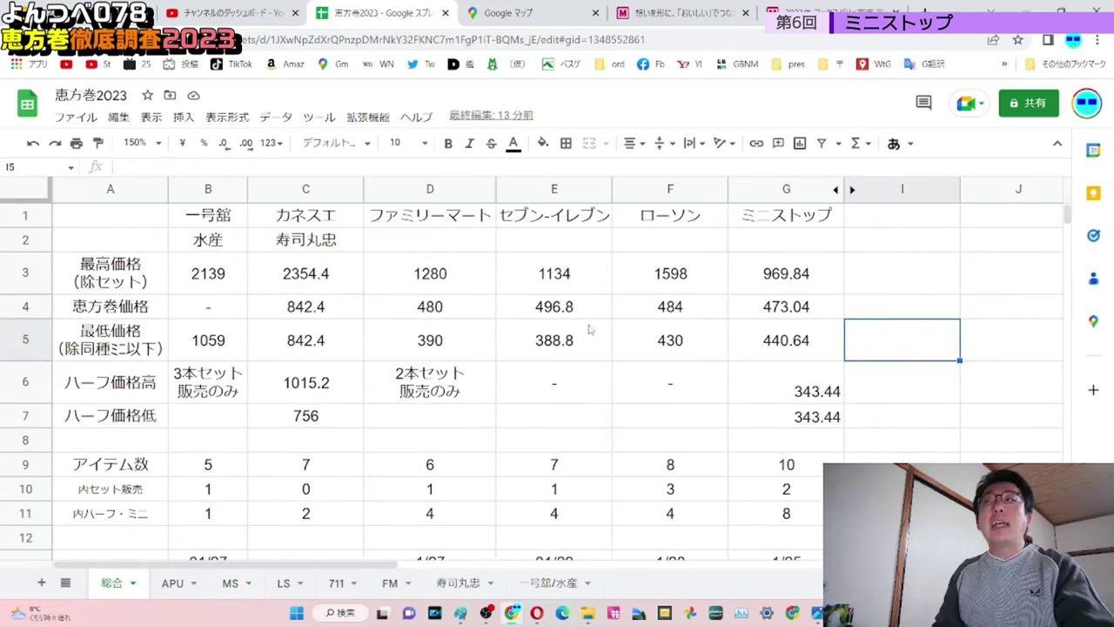
scroll(615, 309, down, 1)
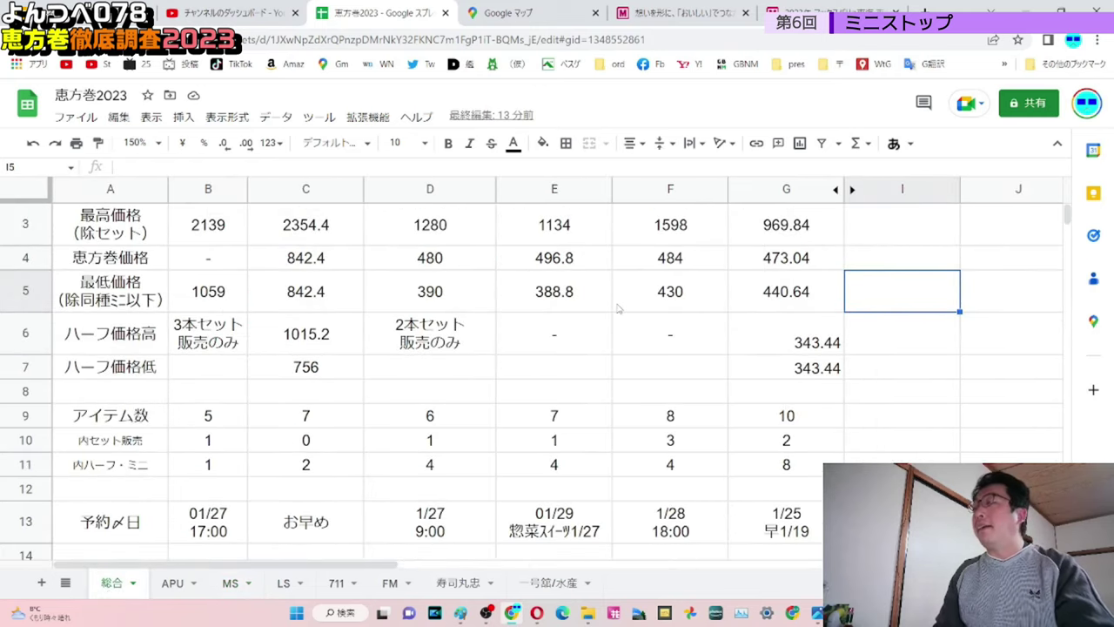
scroll(660, 322, up, 1)
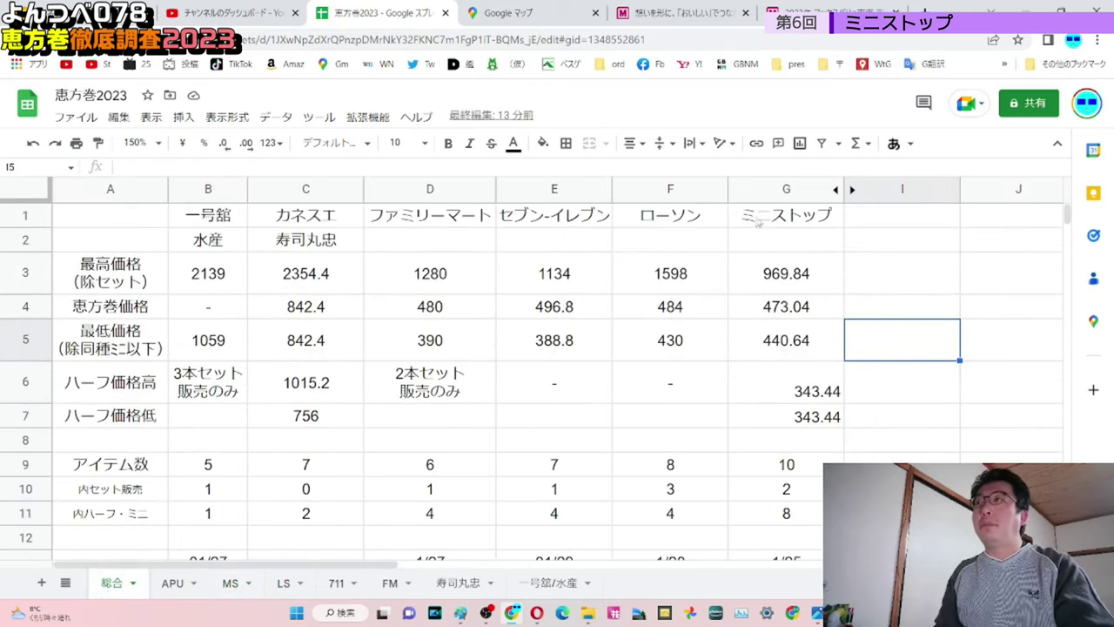
scroll(766, 315, down, 4)
scroll(761, 324, up, 4)
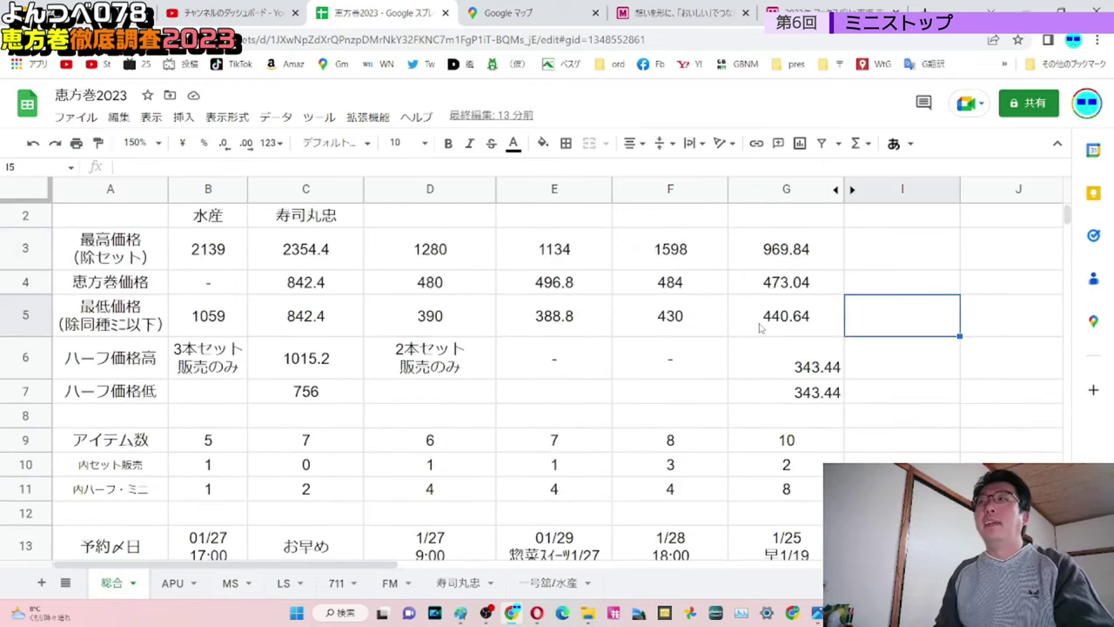
click(793, 280)
drag(793, 280, 793, 347)
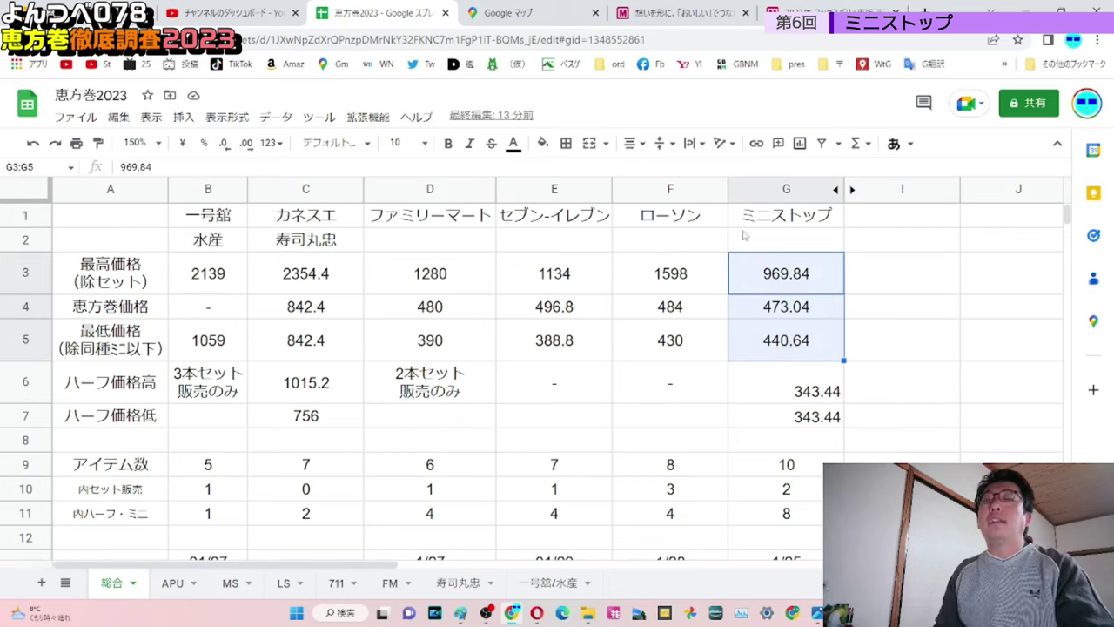
click(798, 243)
drag(802, 280, 801, 352)
click(801, 350)
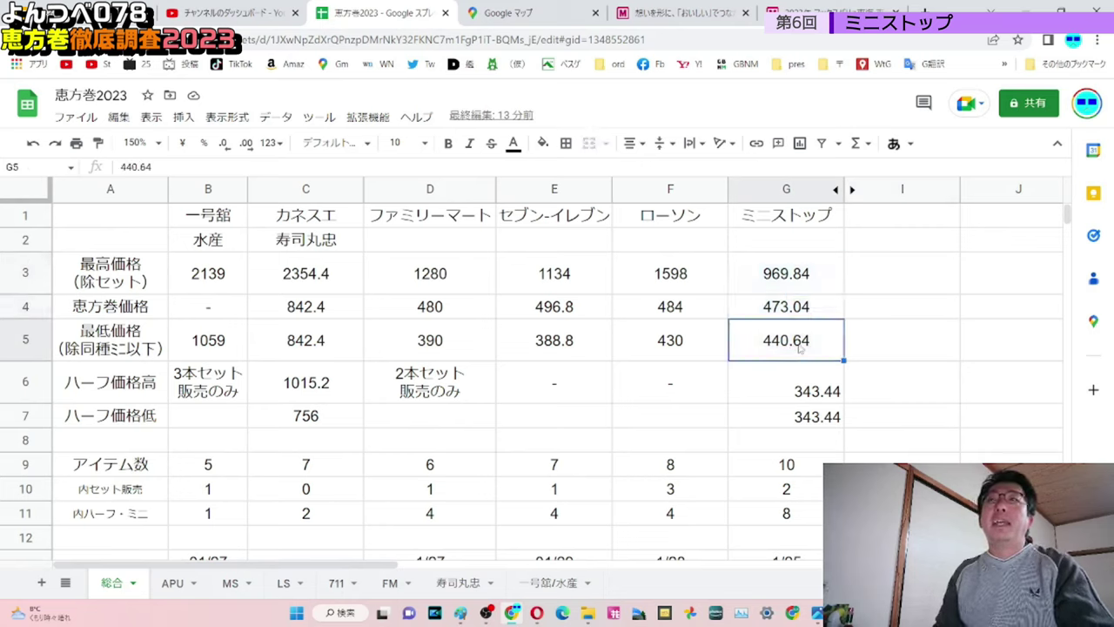
Compare the 恵方巻価格 row across the four convenience stores, and review the half-size and main prices of ミニストップ.
drag(795, 315, 442, 318)
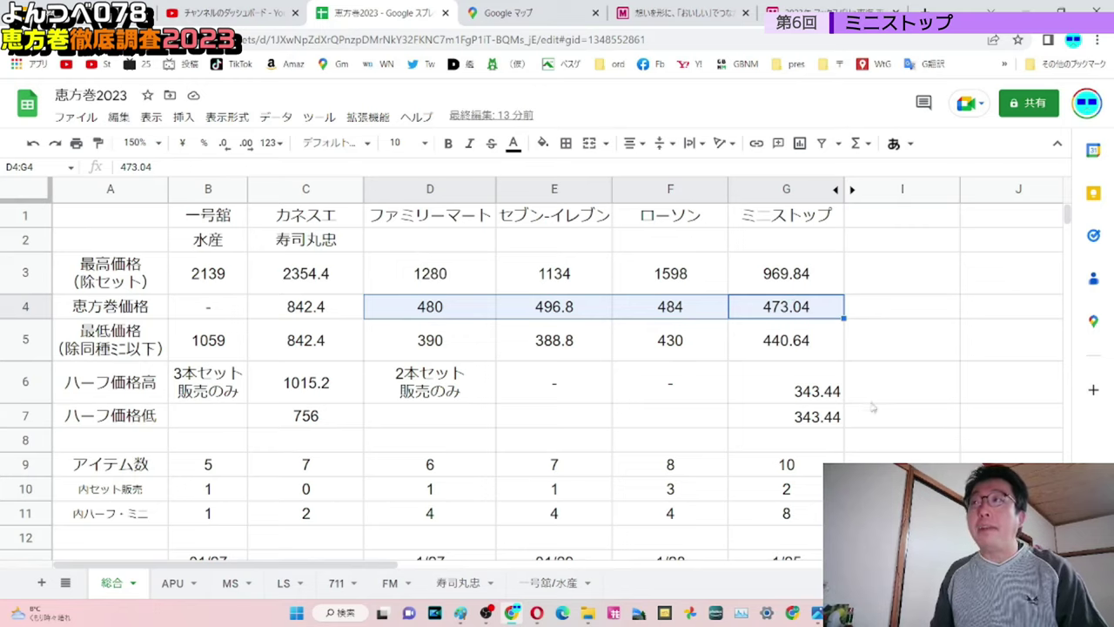
click(806, 394)
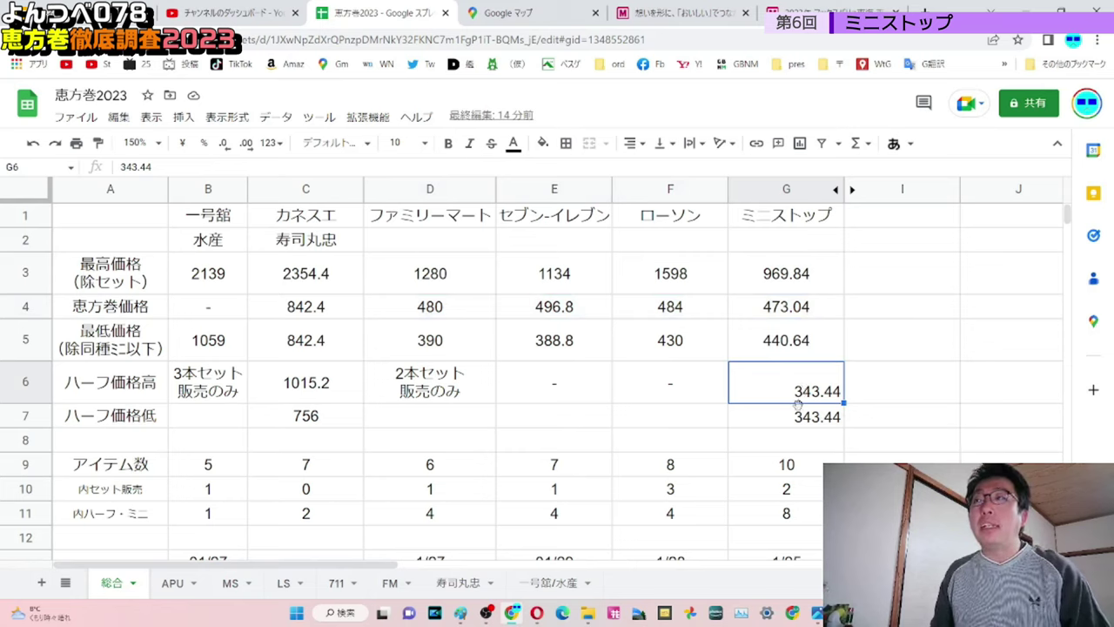
click(803, 418)
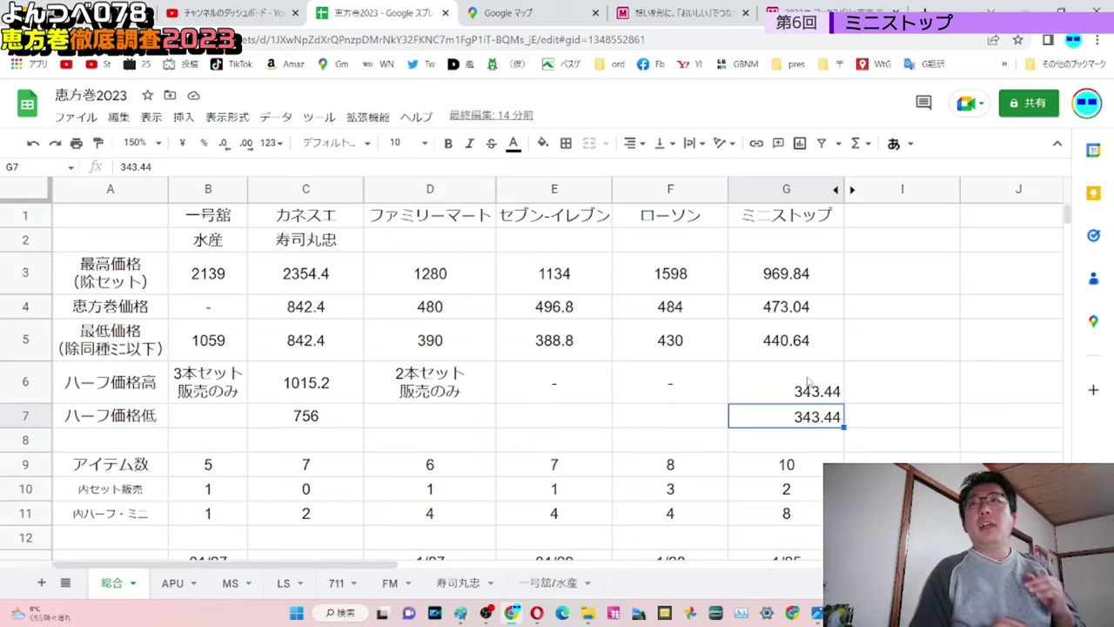
click(570, 315)
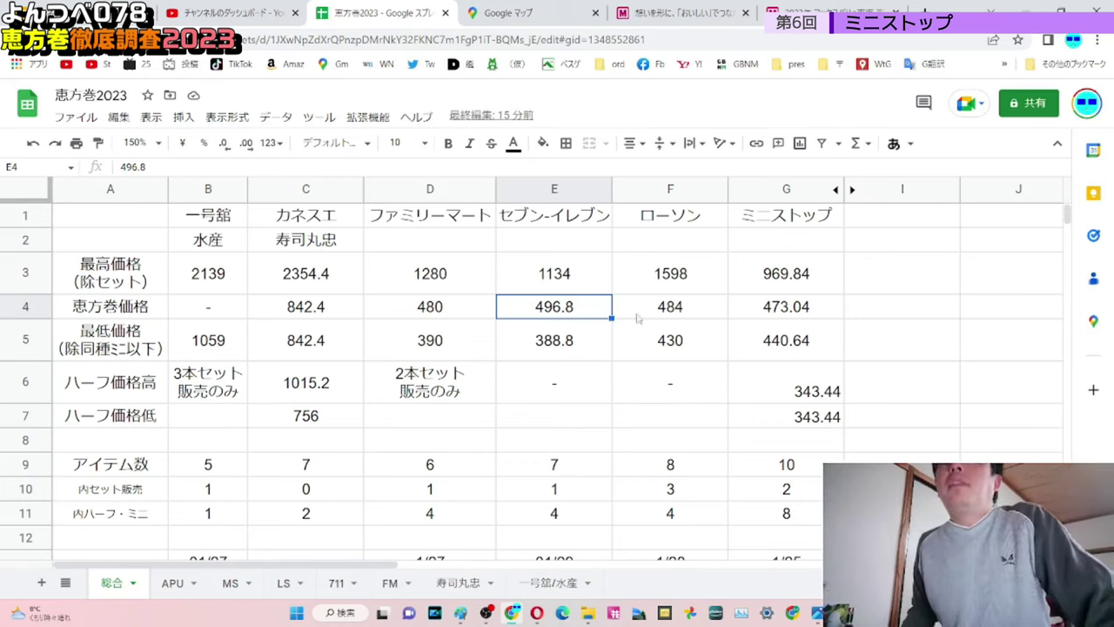
click(759, 287)
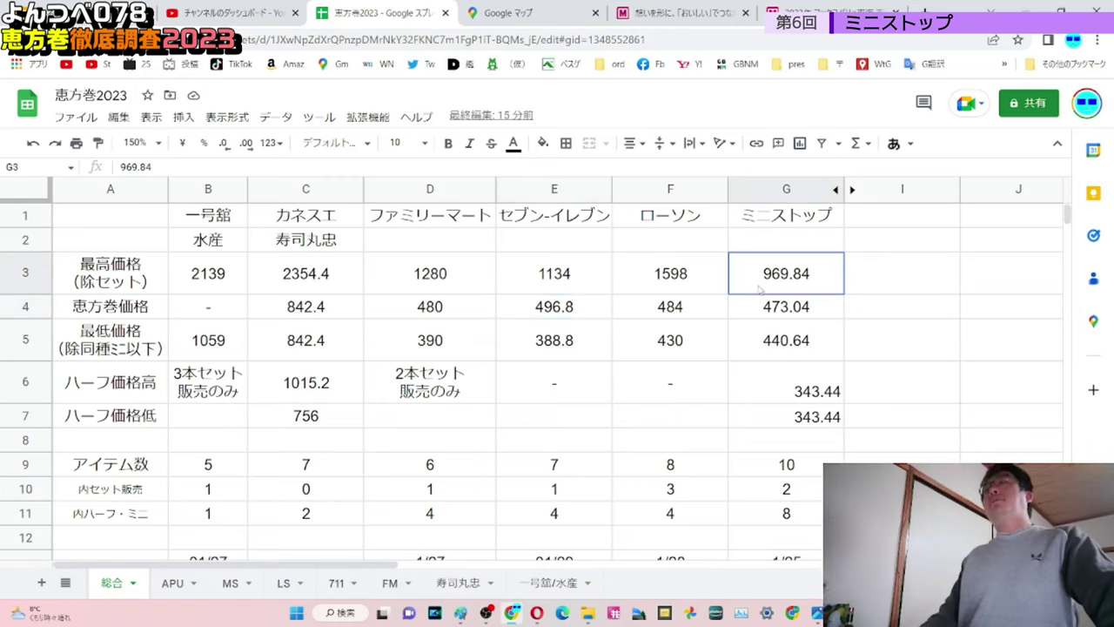
drag(759, 291, 774, 347)
click(872, 342)
drag(814, 283, 831, 366)
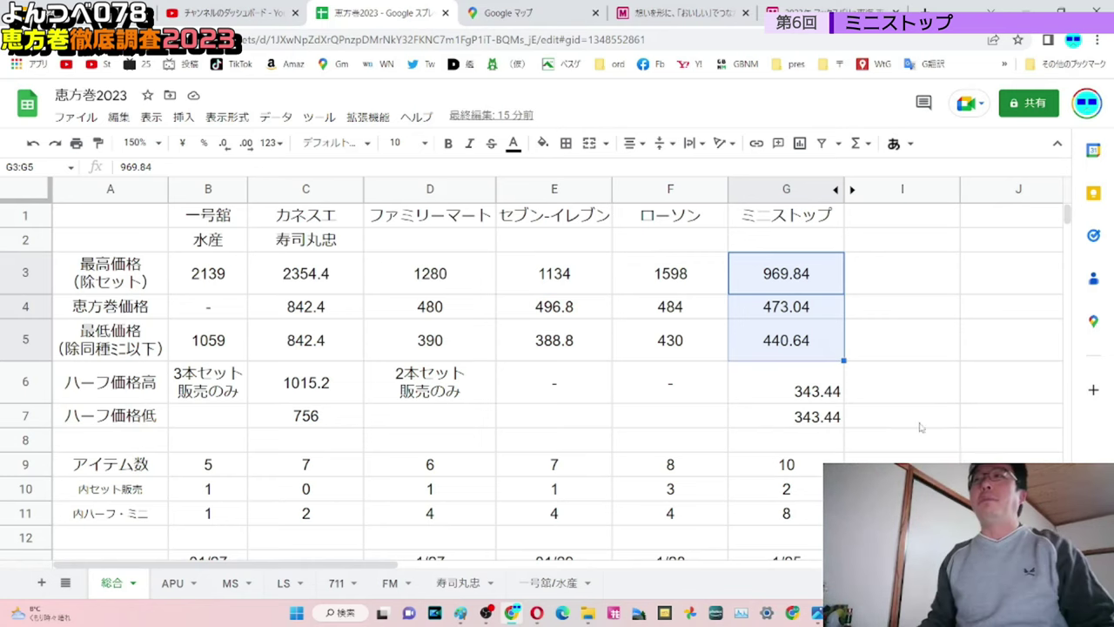
Review the アイテム数 row for all stores and set the 内セット販売 value for ミニストップ to 3.
scroll(198, 333, down, 3)
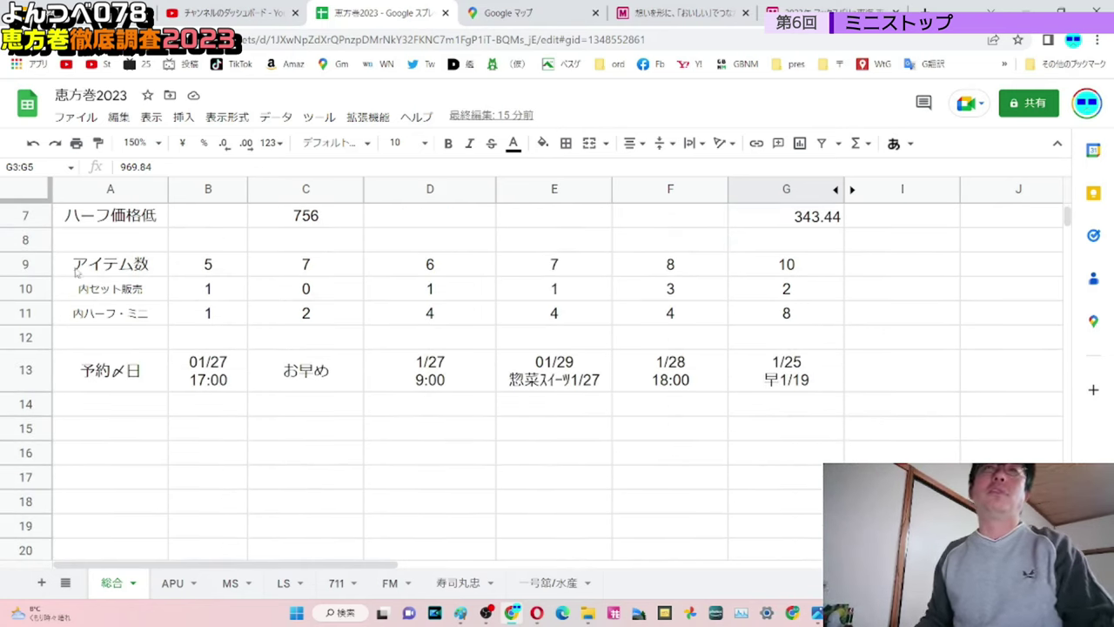
drag(125, 266, 818, 266)
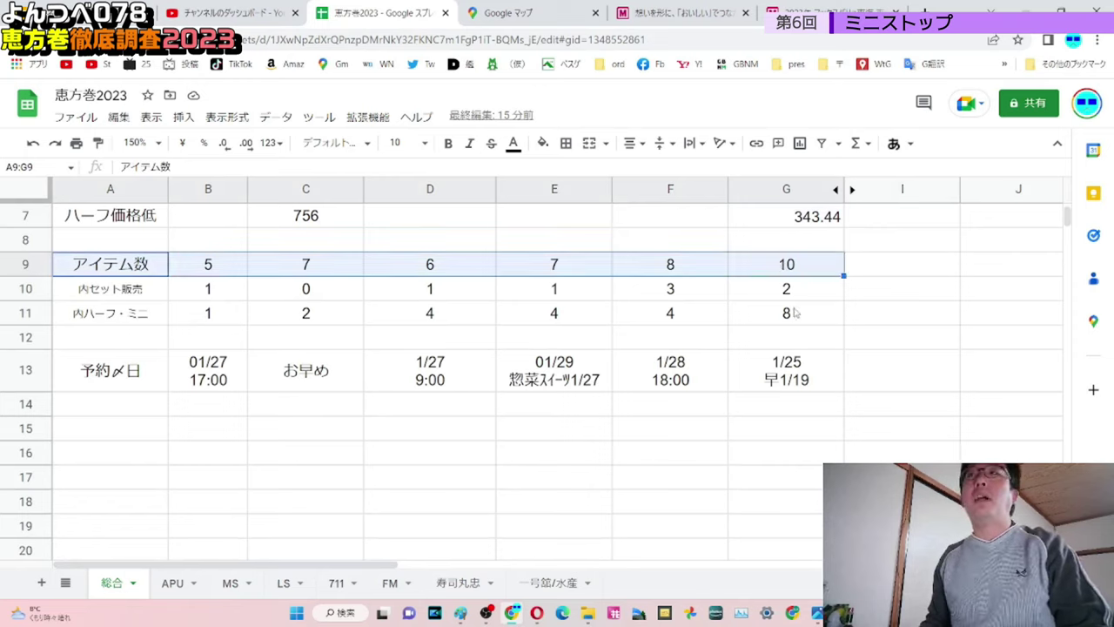
click(803, 295)
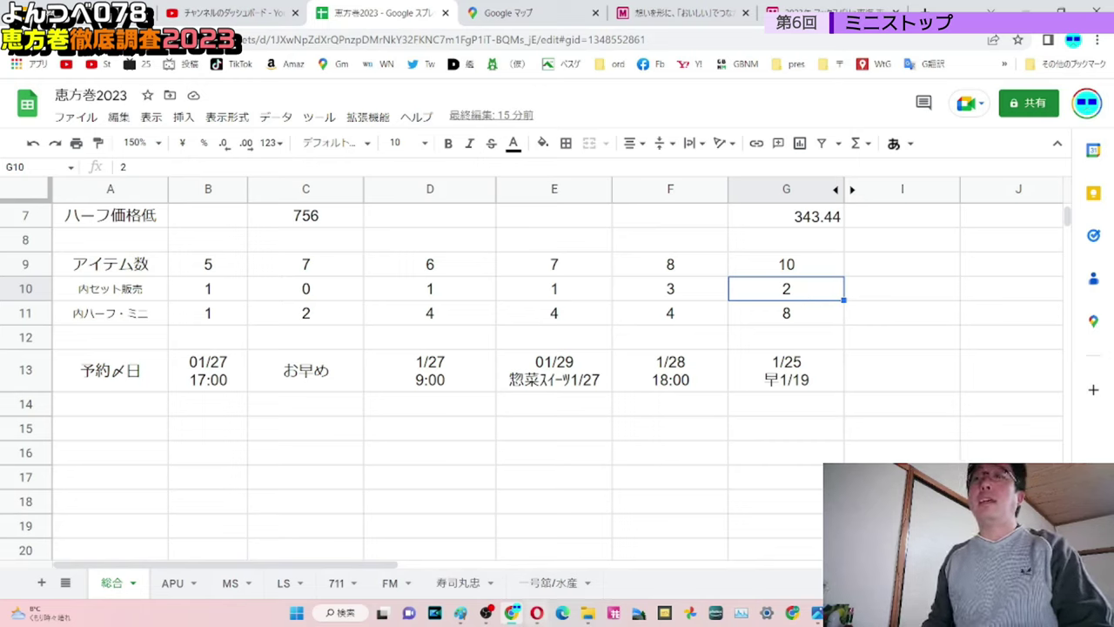
text(3)
key(Return)
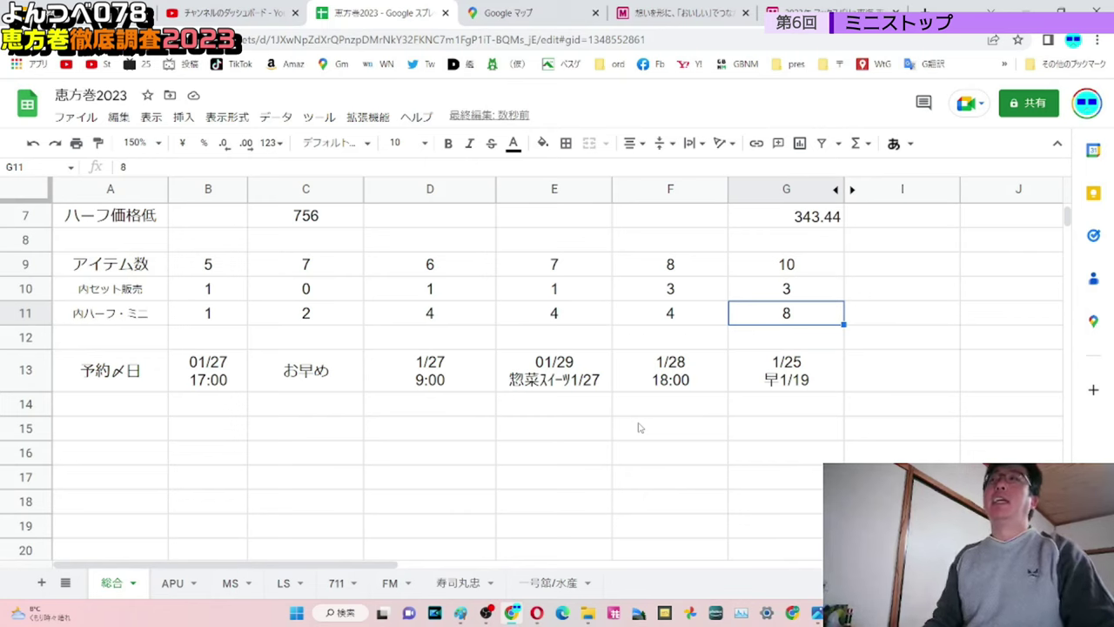
Compare the セブン-イレブン, ファミリーマート and ローソン columns, from their prices down to the 予約〆日 row.
scroll(697, 392, up, 3)
scroll(769, 362, down, 3)
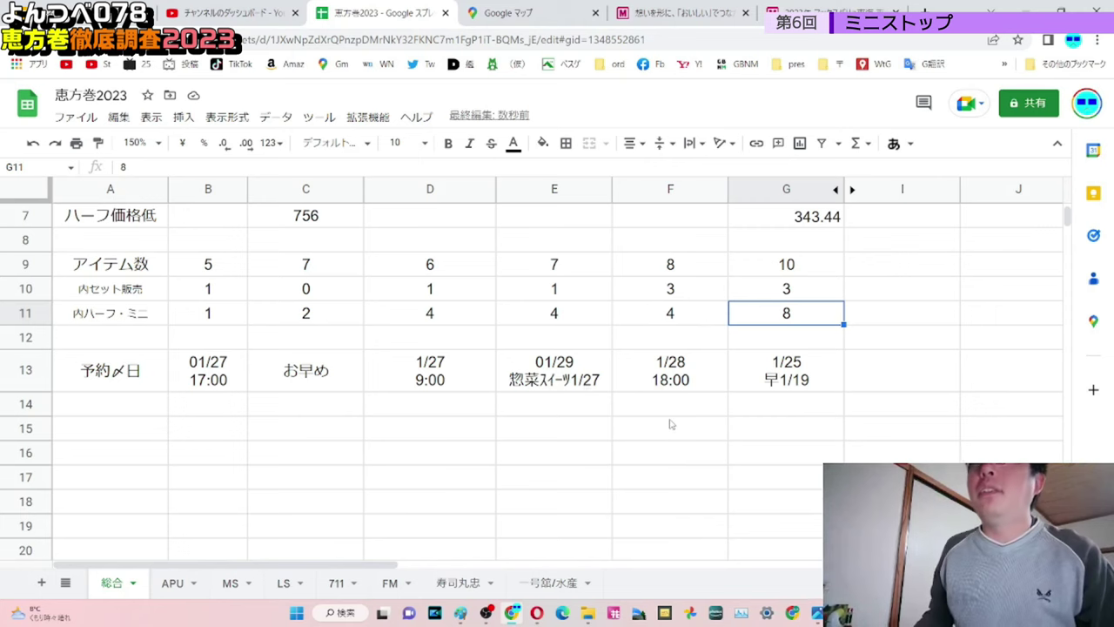
scroll(670, 425, up, 3)
click(544, 192)
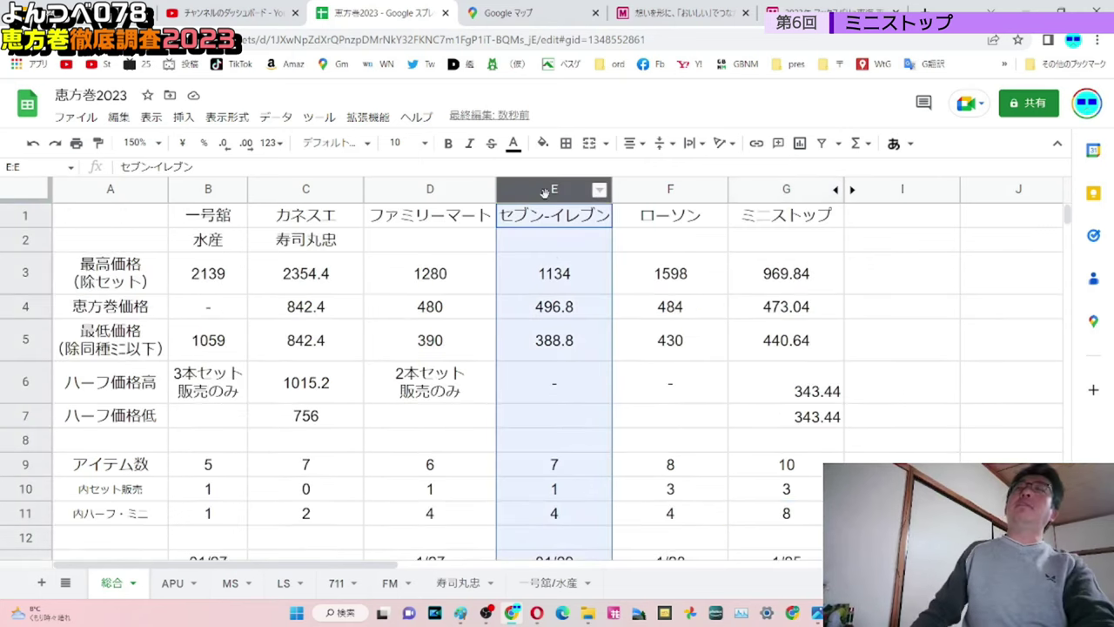
scroll(554, 292, down, 3)
scroll(554, 291, up, 3)
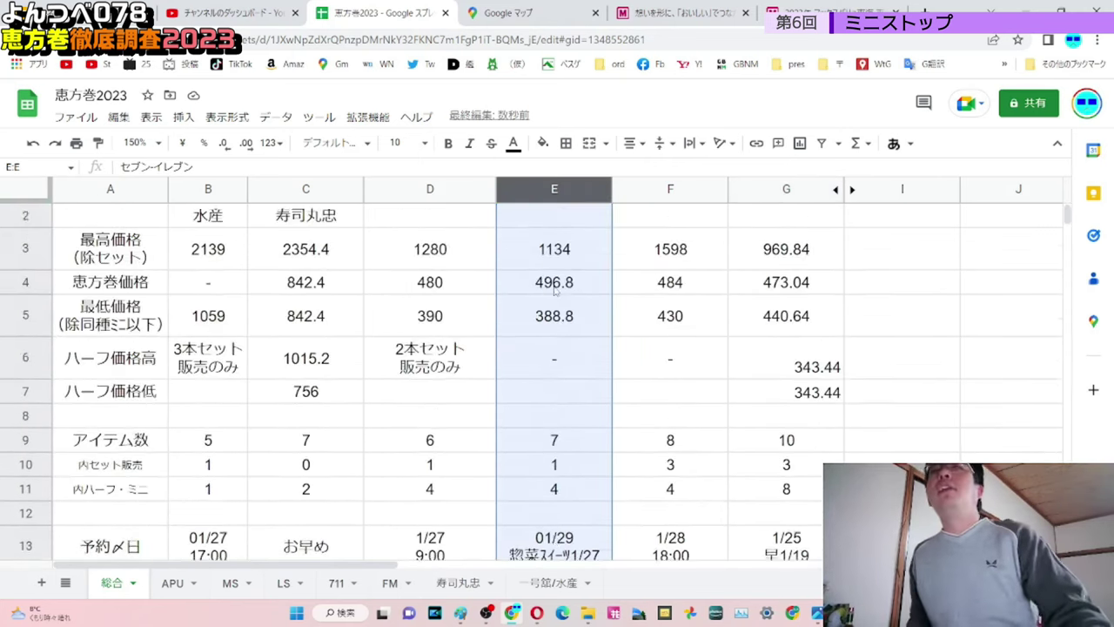
scroll(554, 292, up, 1)
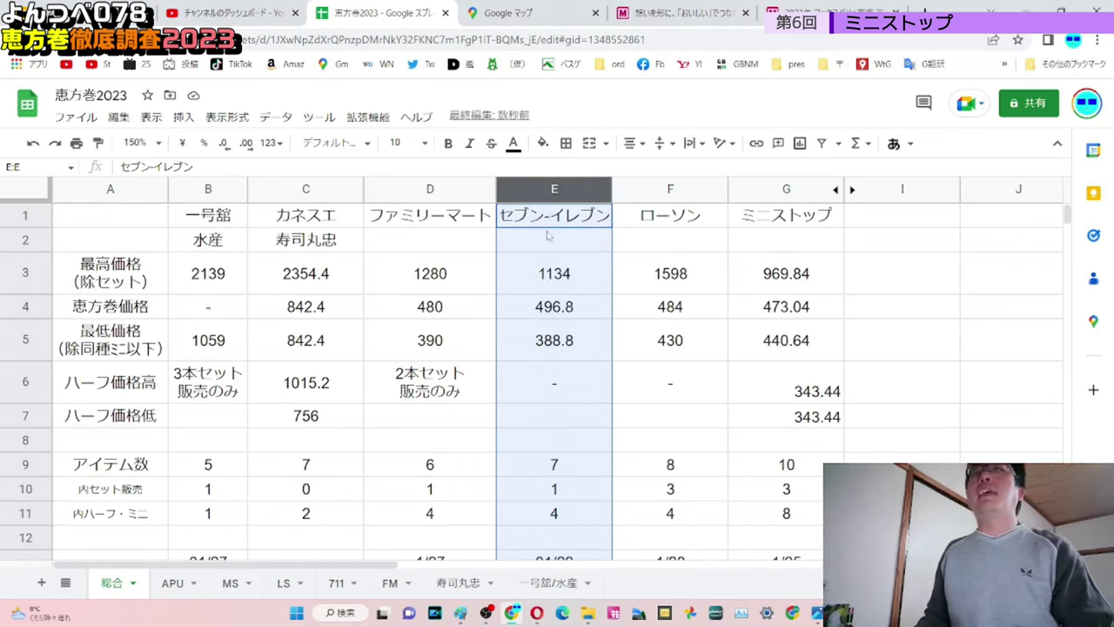
click(541, 274)
scroll(542, 270, down, 3)
scroll(539, 274, up, 3)
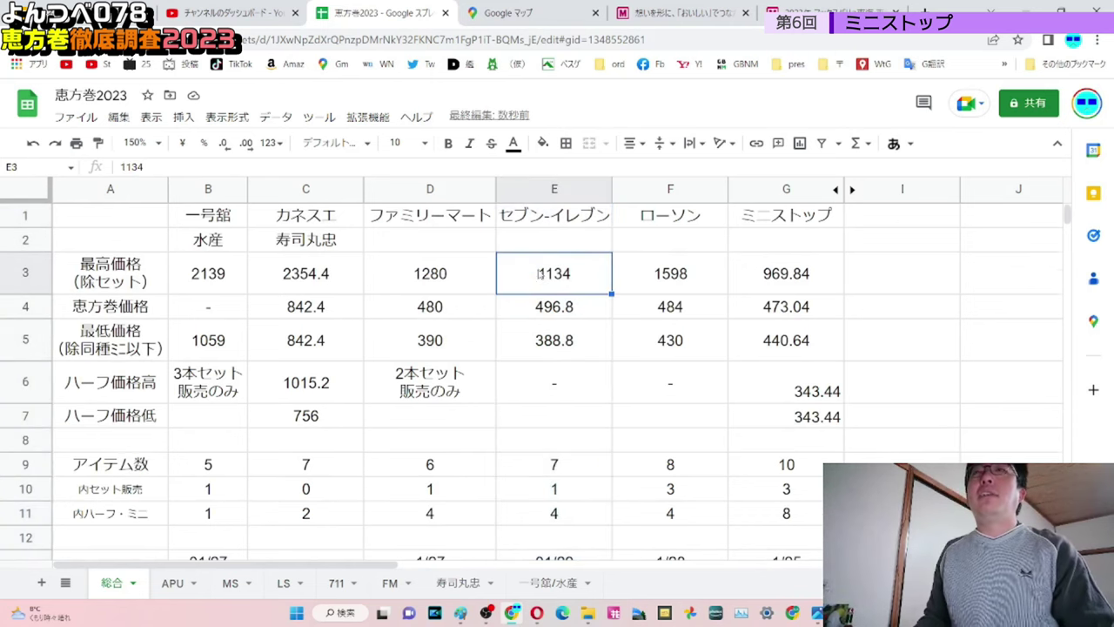
click(466, 193)
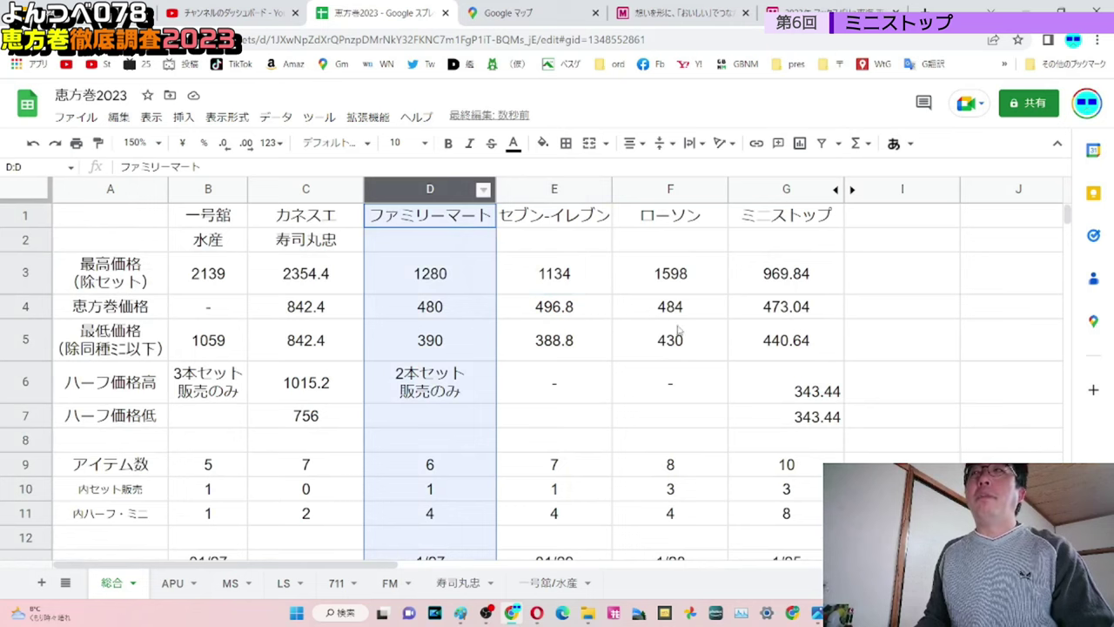
click(685, 193)
scroll(661, 419, down, 5)
scroll(661, 420, up, 5)
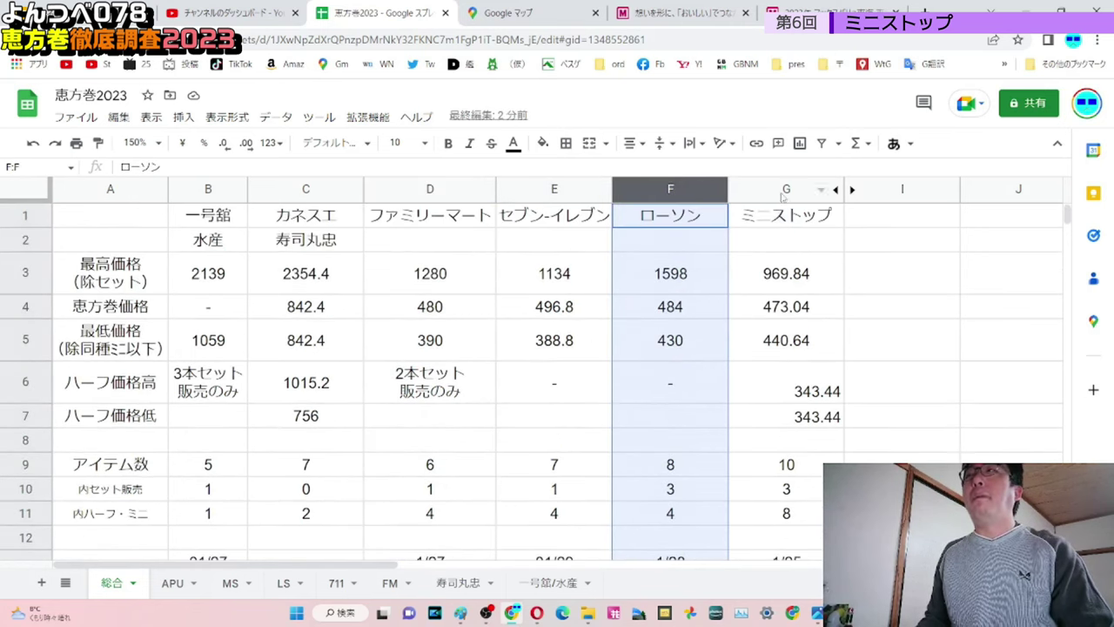
Review the ミニストップ column, including its ハーフ価格高 cell, item counts and 予約〆日.
click(783, 195)
click(804, 379)
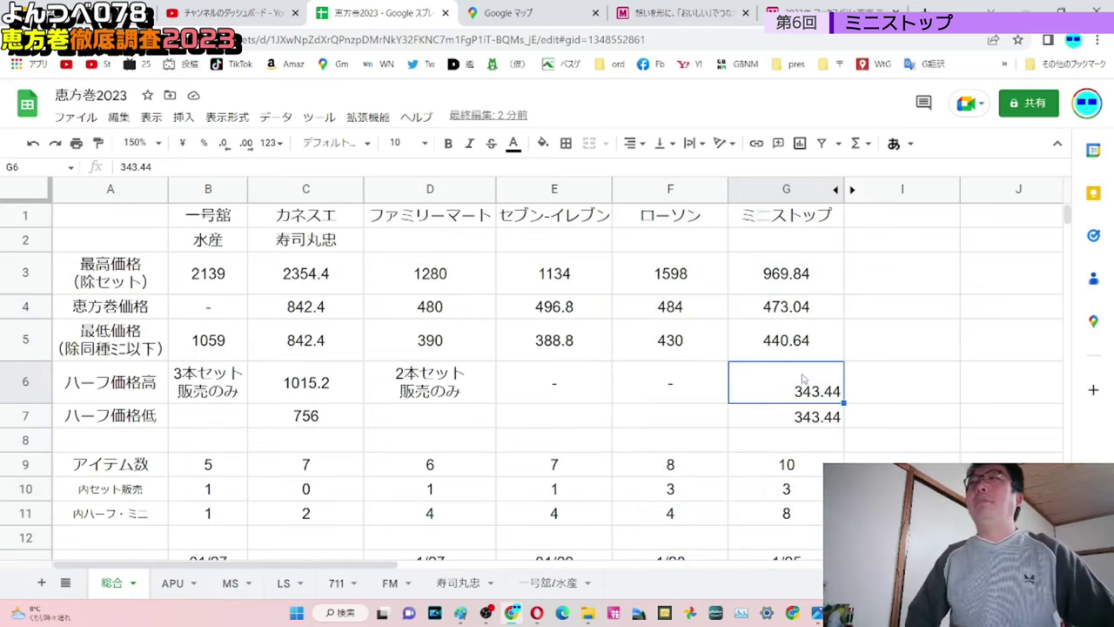
scroll(803, 377, down, 4)
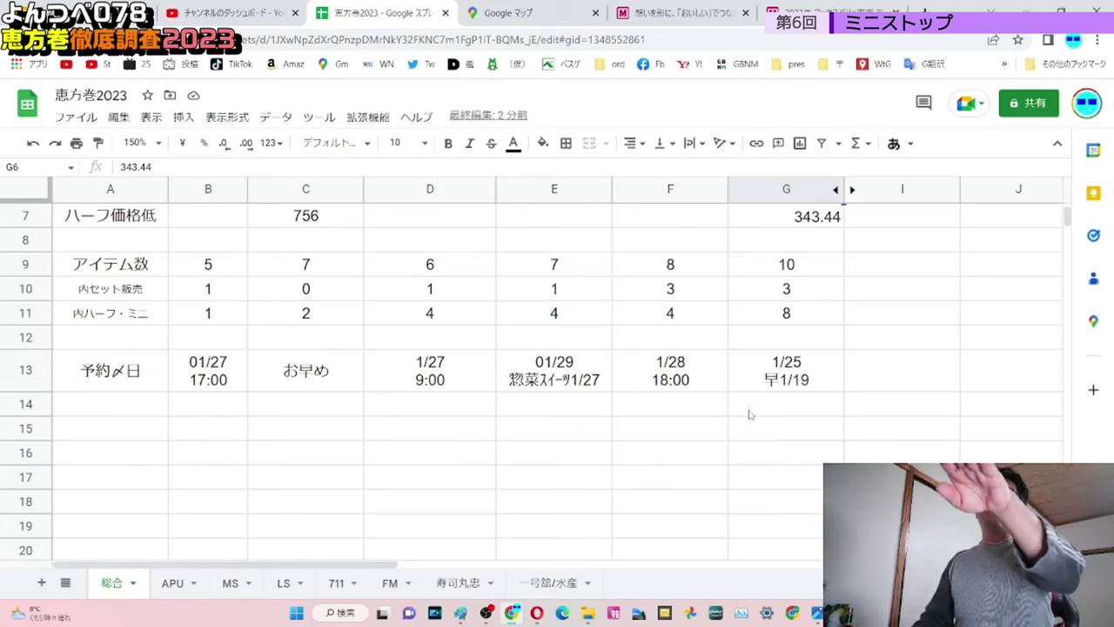
scroll(797, 399, up, 2)
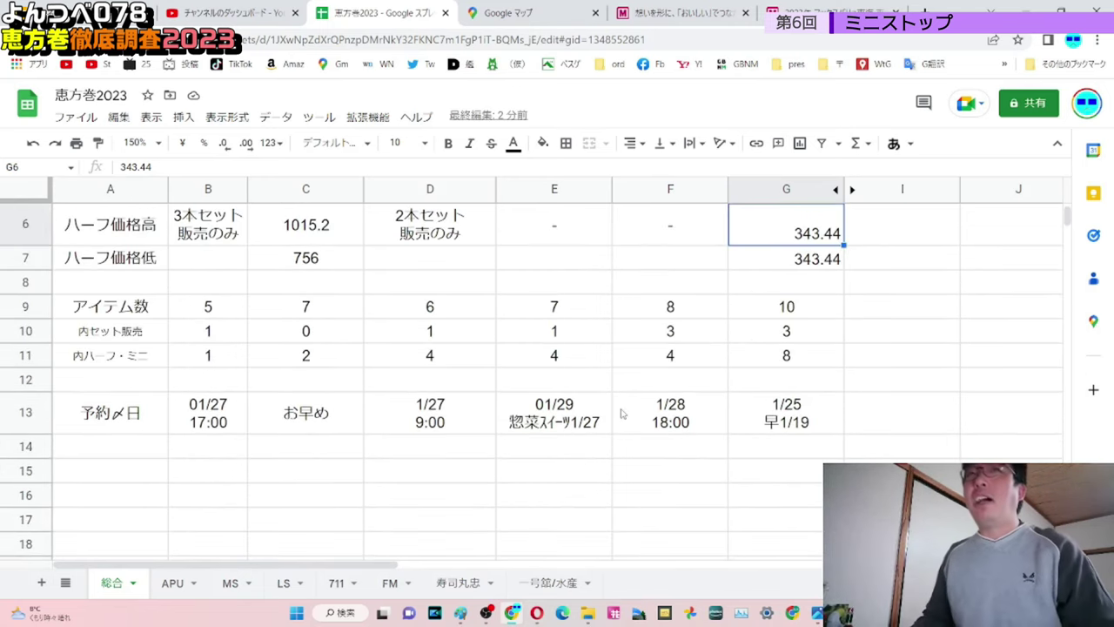
scroll(622, 414, up, 2)
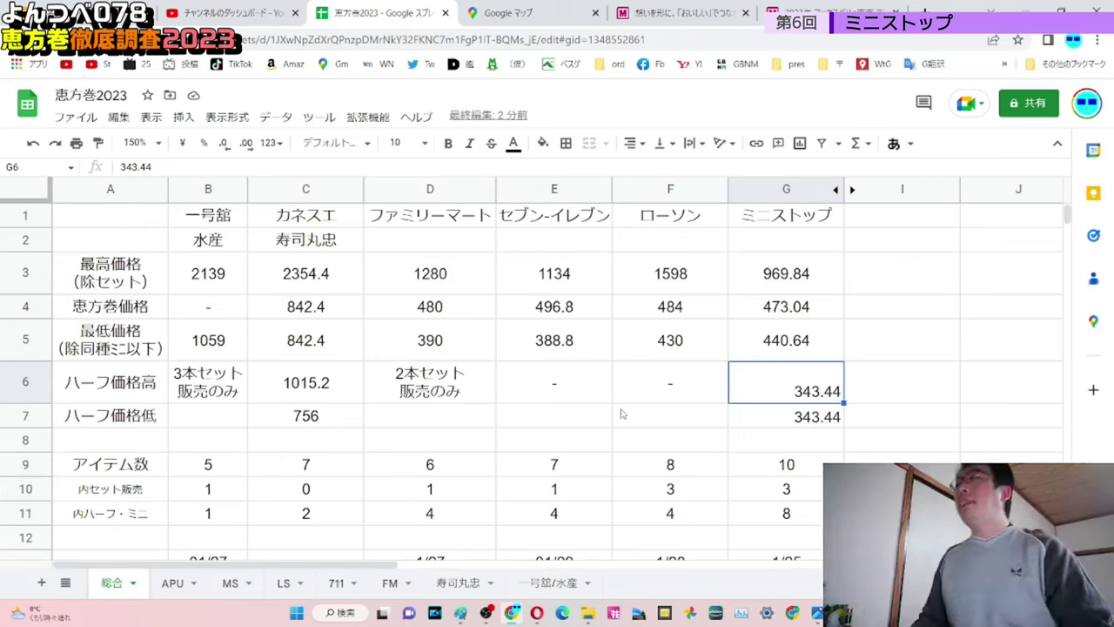